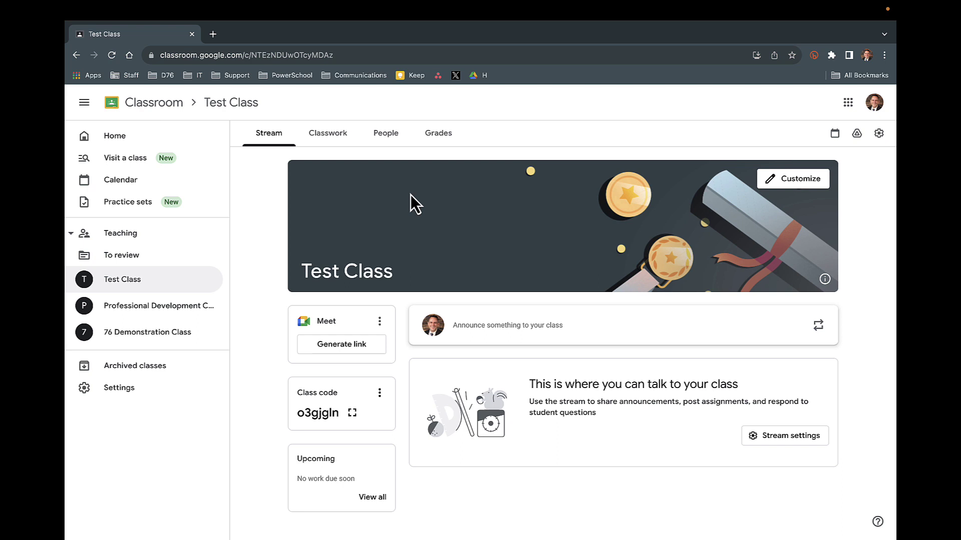
- Go to the class's Classwork page, start a blank assignment, then close it
left_click(339, 142)
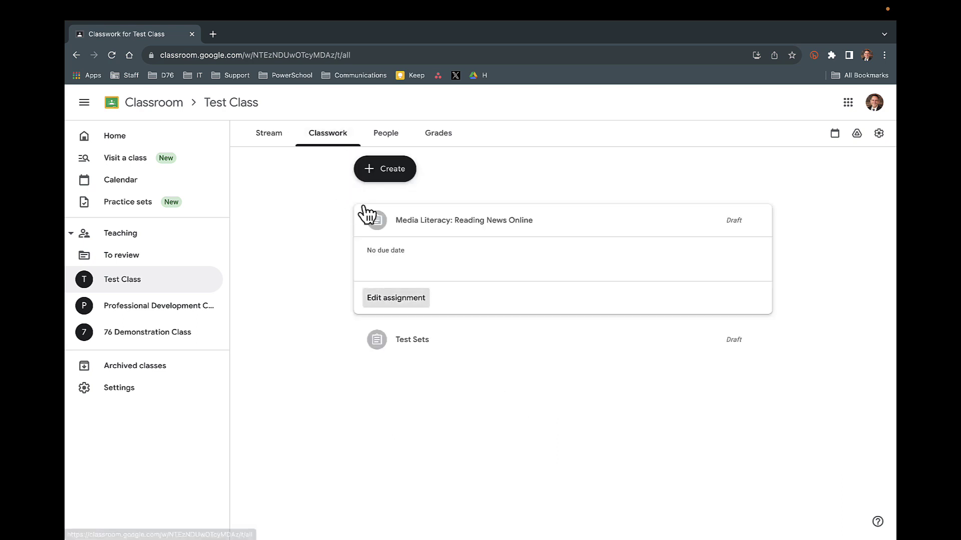
left_click(403, 178)
left_click(421, 202)
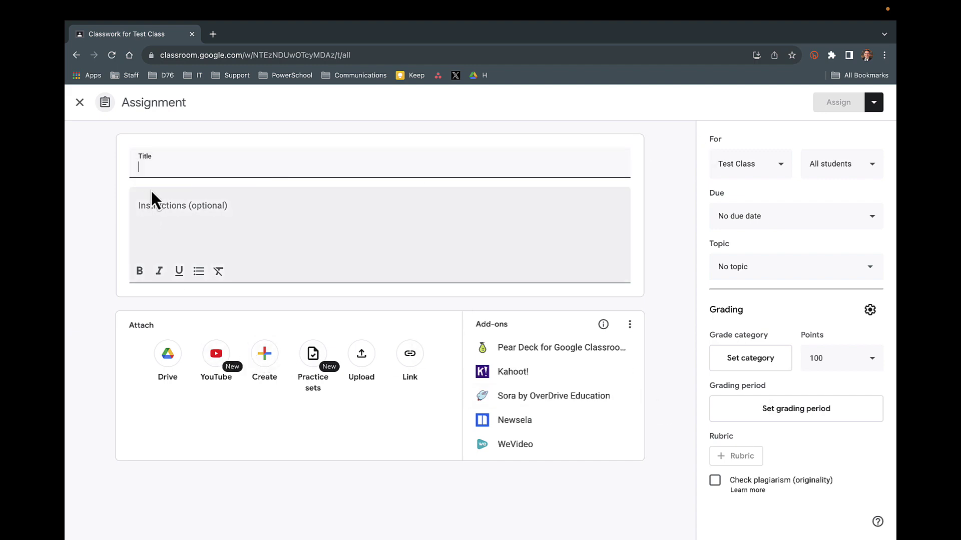
left_click(80, 103)
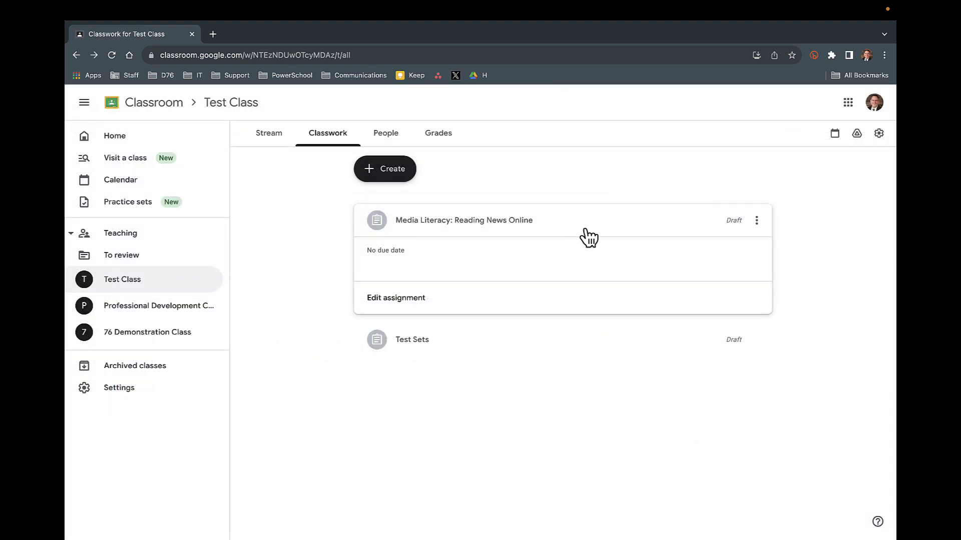
- Open the Media Literacy: Reading News Online draft in the assignment editor via Edit
left_click(629, 223)
left_click(494, 229)
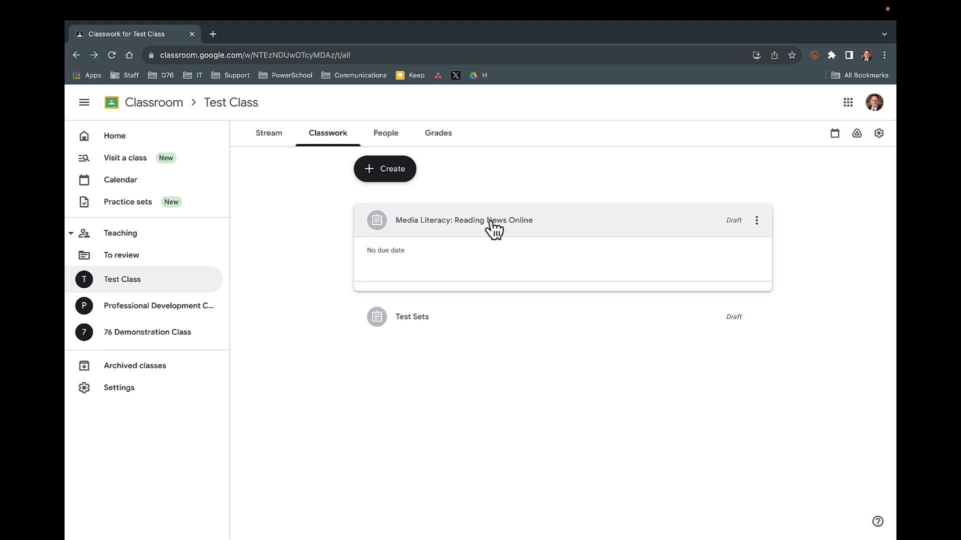
left_click(757, 220)
left_click(418, 300)
left_click(420, 299)
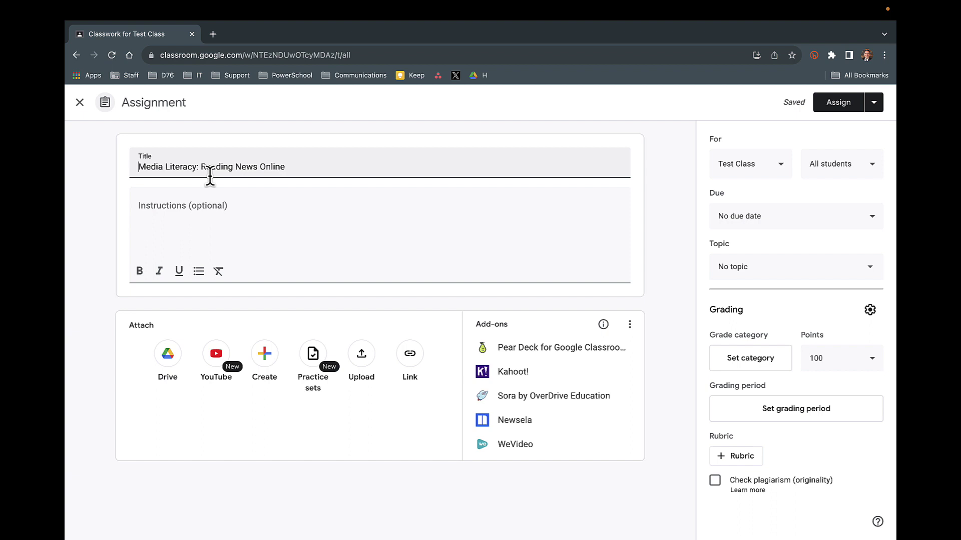
- Attach a YouTube item and switch to the My video activities list
left_click(216, 357)
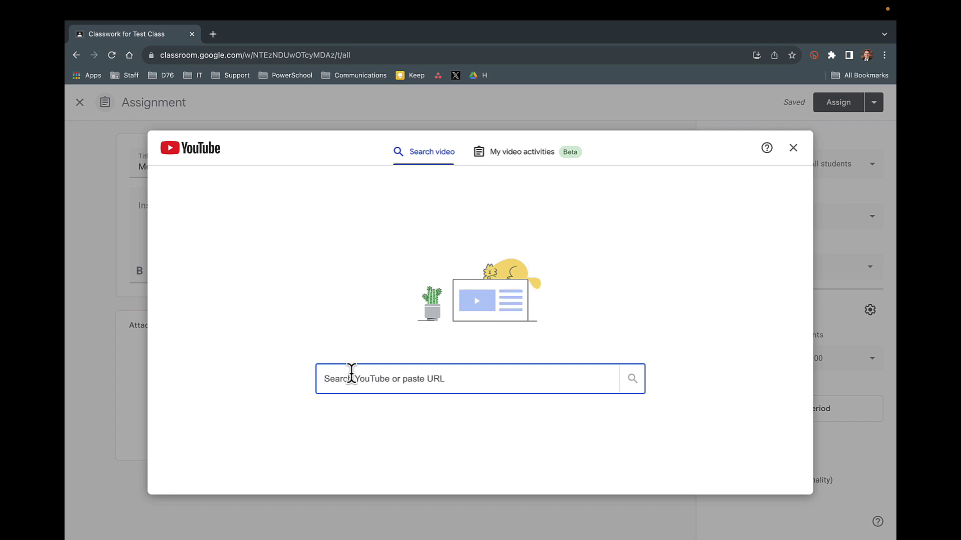
left_click(535, 159)
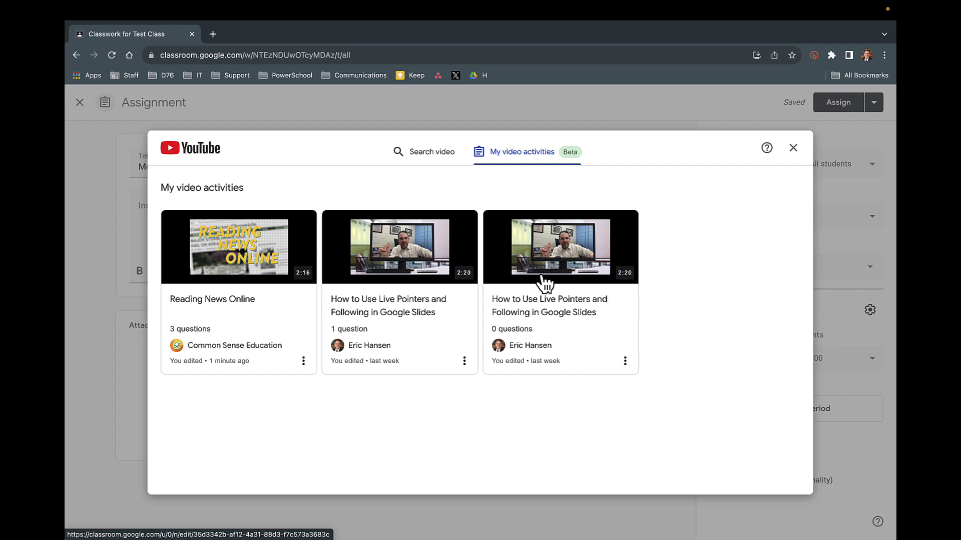
- Open the Reading News Online video activity and play the video briefly, stopping at 0:36
left_click(238, 305)
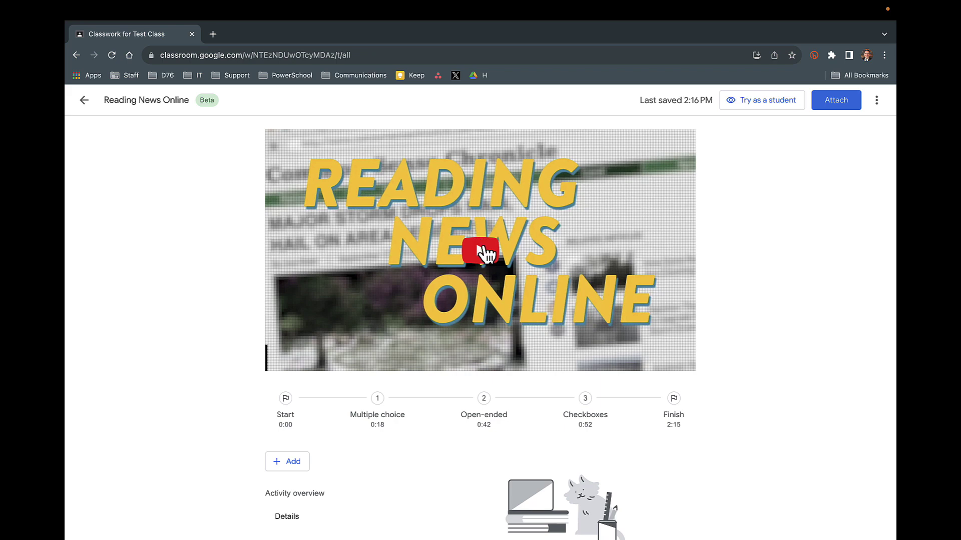
left_click(489, 256)
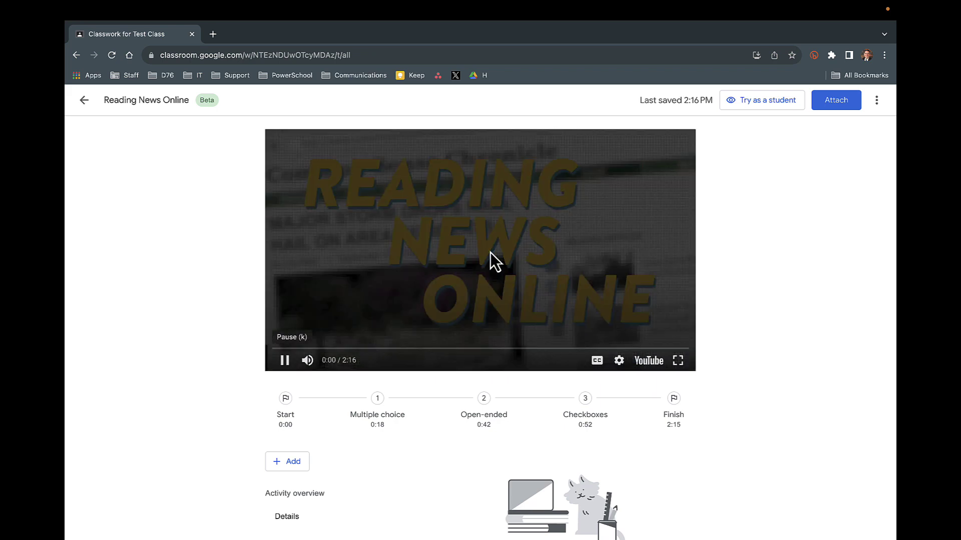
left_click(387, 349)
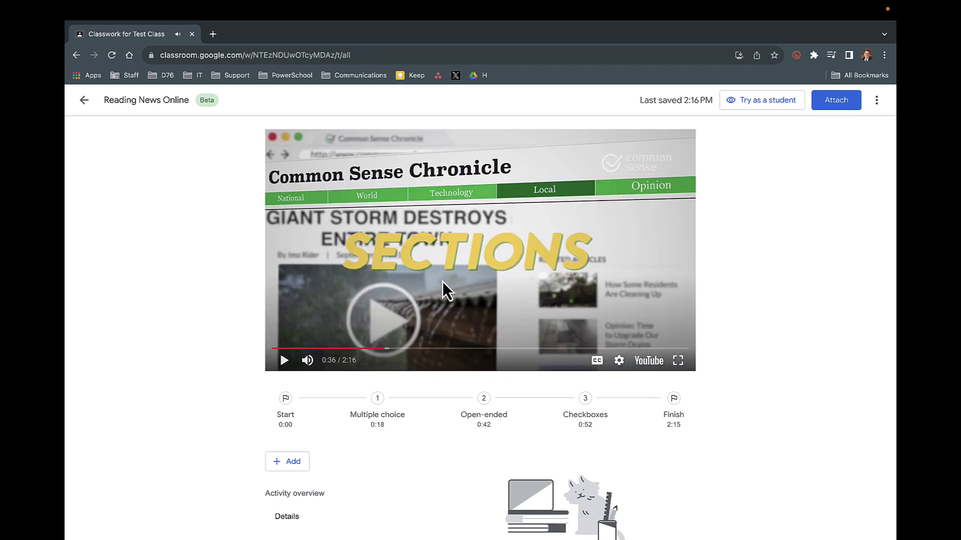
- Scroll to the questions at 0:18, 0:42 and 0:52 without adding a new question
scroll(473, 272, "down", 3)
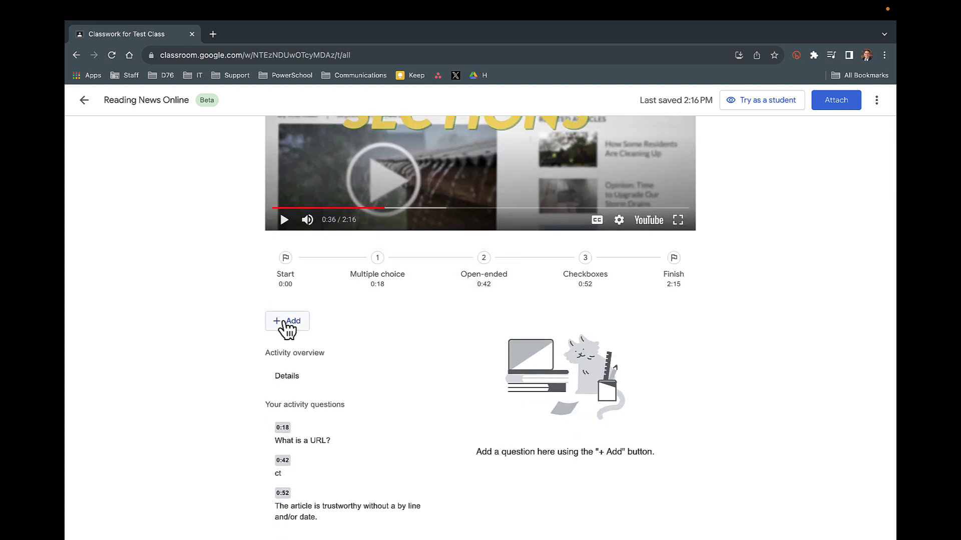
left_click(299, 325)
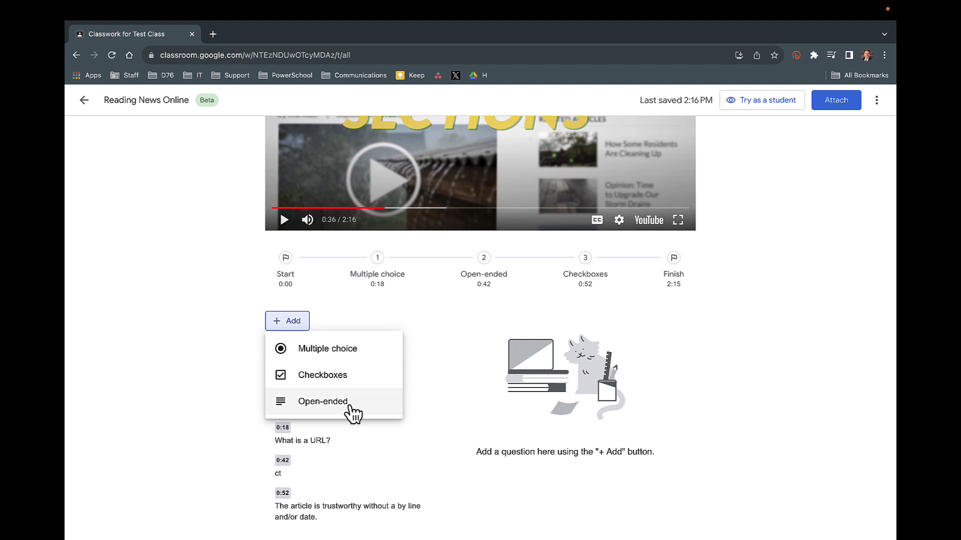
left_click(208, 318)
scroll(204, 320, "up", 2)
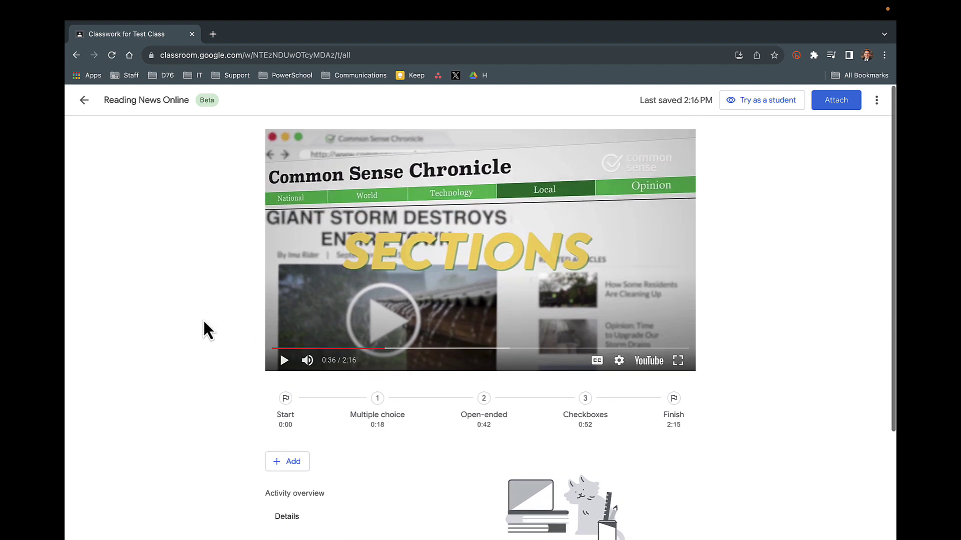
scroll(203, 323, "down", 2)
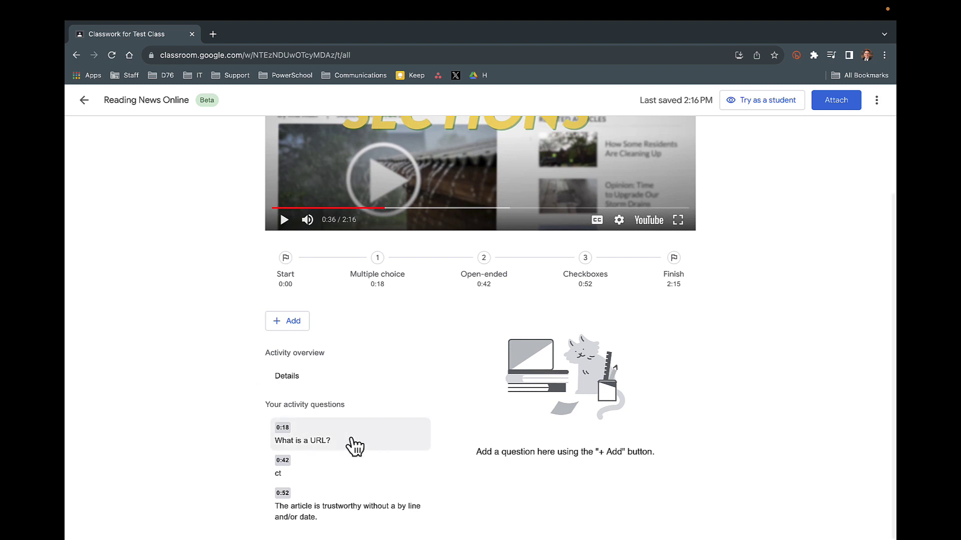
- Open the 0:52 trustworthy-article checkbox question for editing after viewing the URL question
left_click(368, 441)
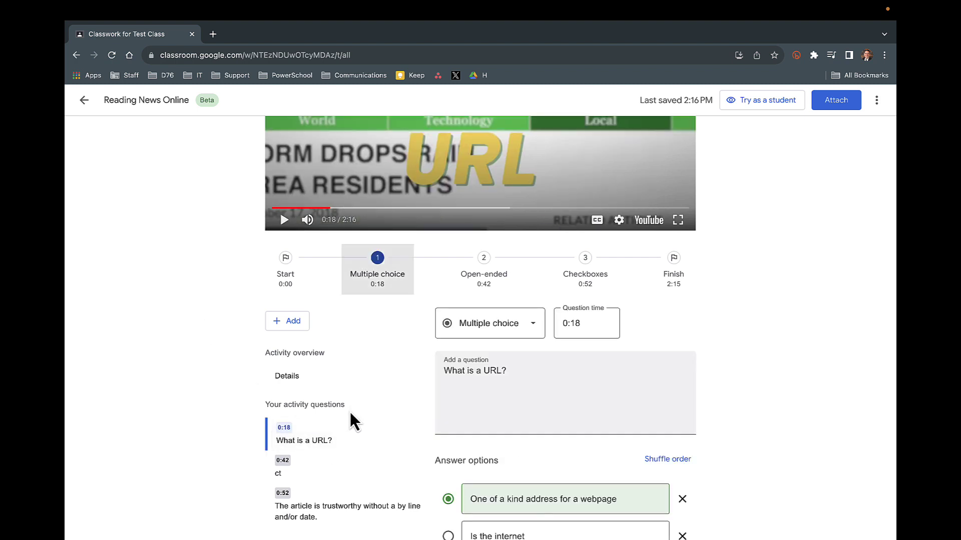
scroll(350, 421, "up", 3)
scroll(448, 261, "down", 5)
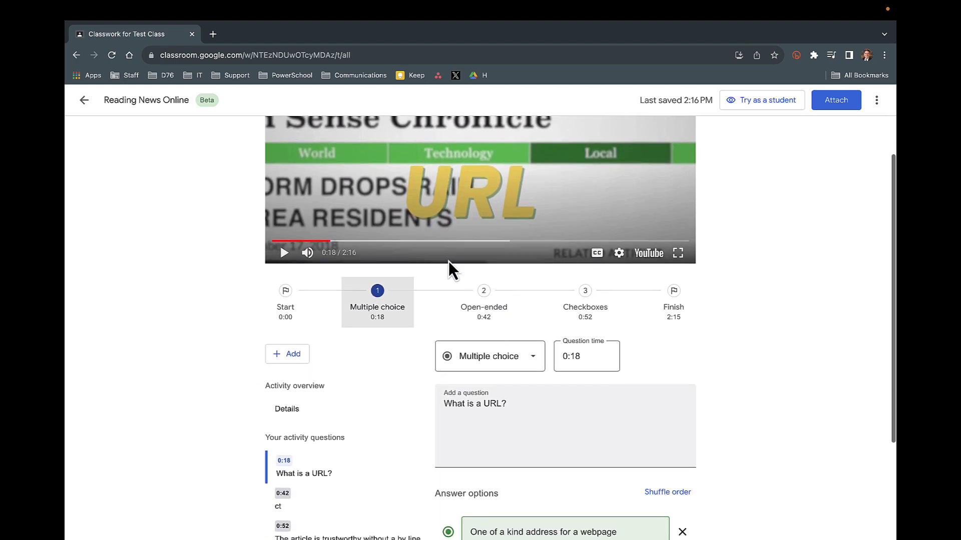
scroll(512, 307, "down", 1)
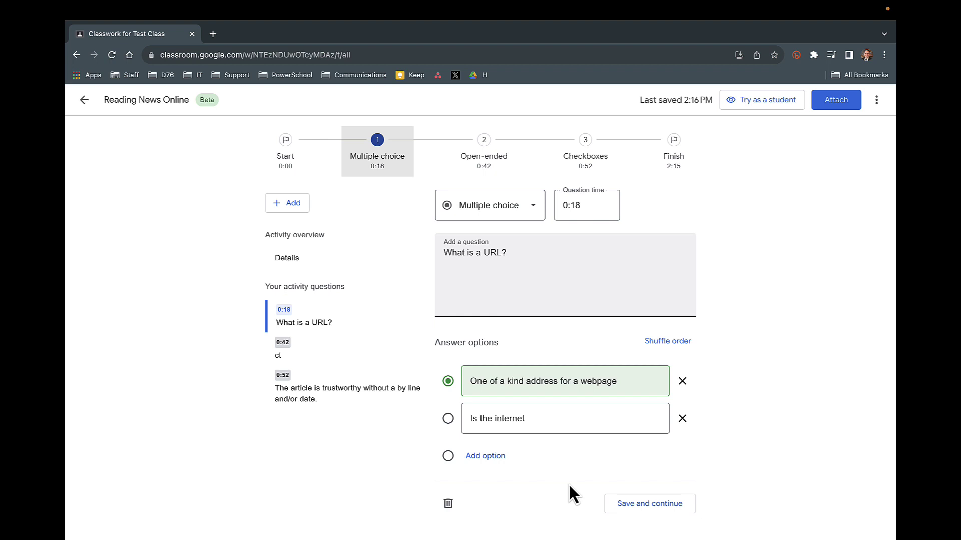
left_click(357, 400)
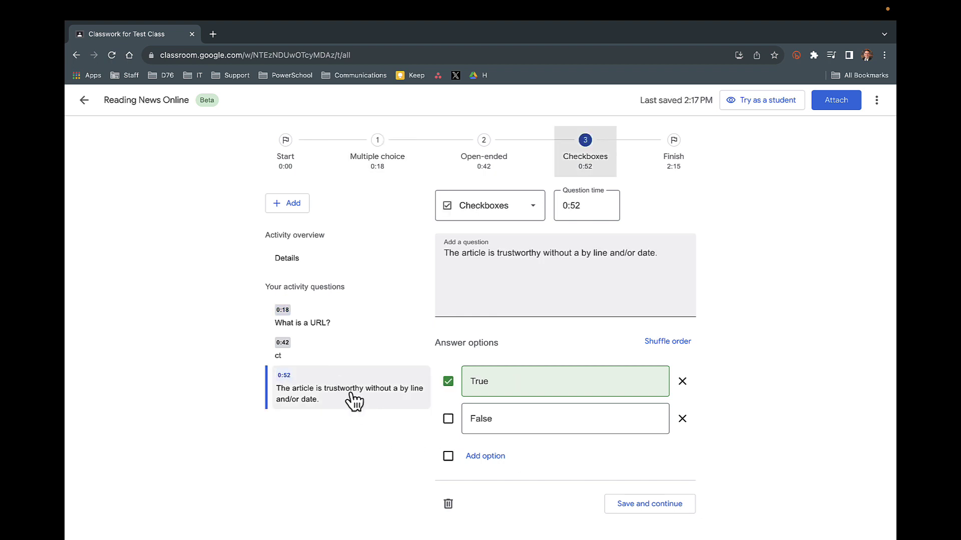
scroll(358, 410, "up", 4)
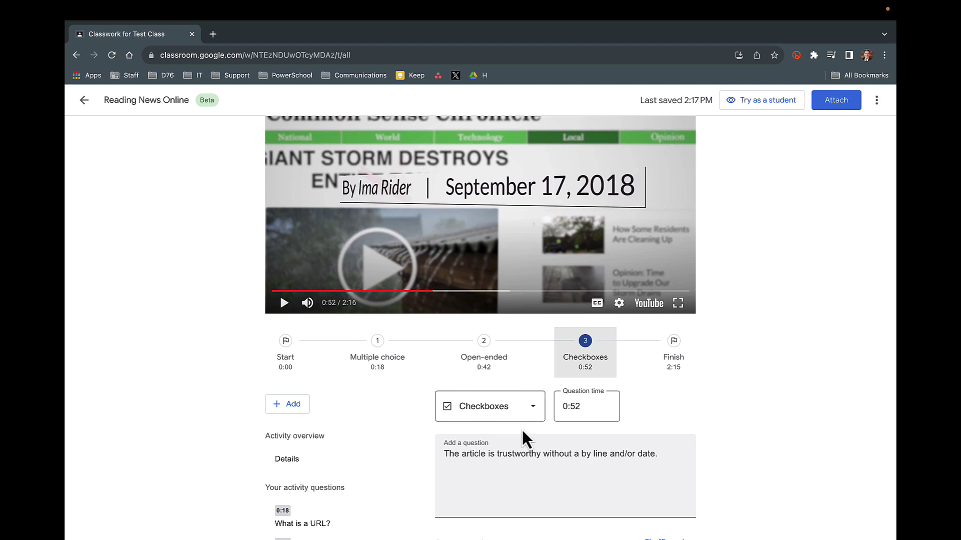
scroll(551, 433, "down", 2)
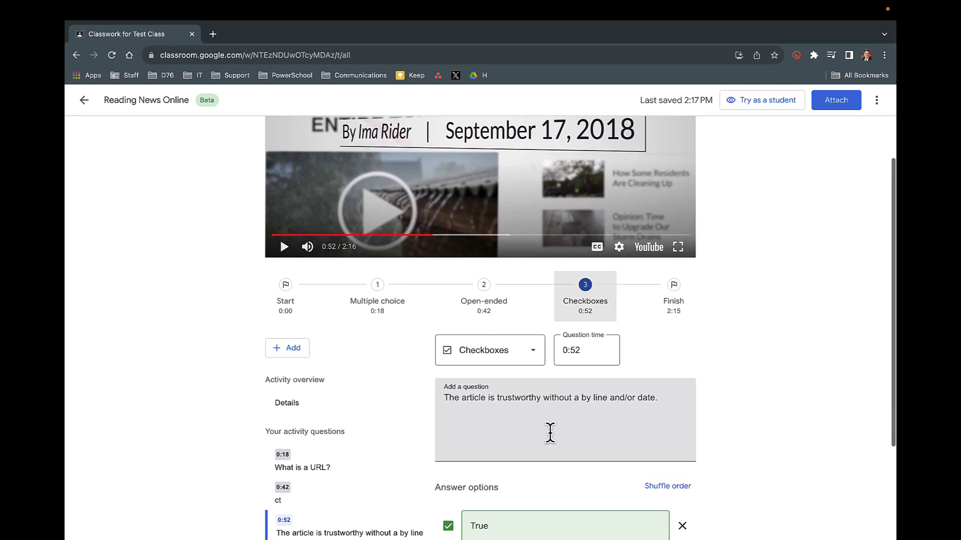
scroll(545, 426, "down", 4)
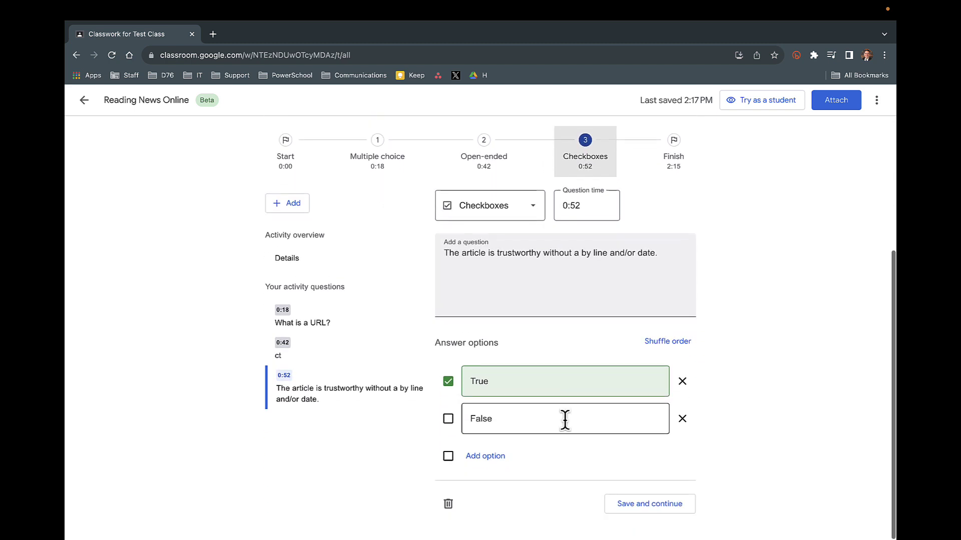
- Make False the only correct answer instead of True, and save the question
left_click(449, 382)
left_click(448, 419)
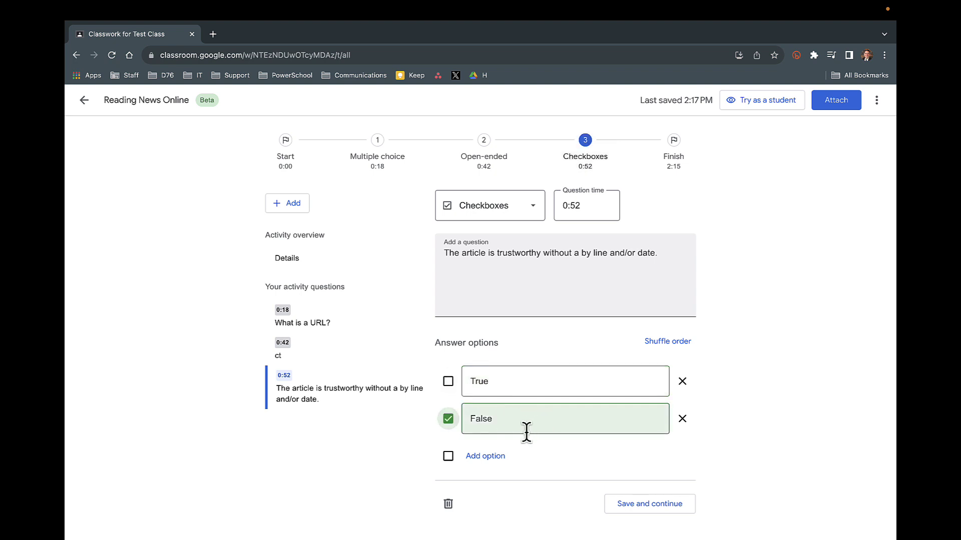
left_click(638, 504)
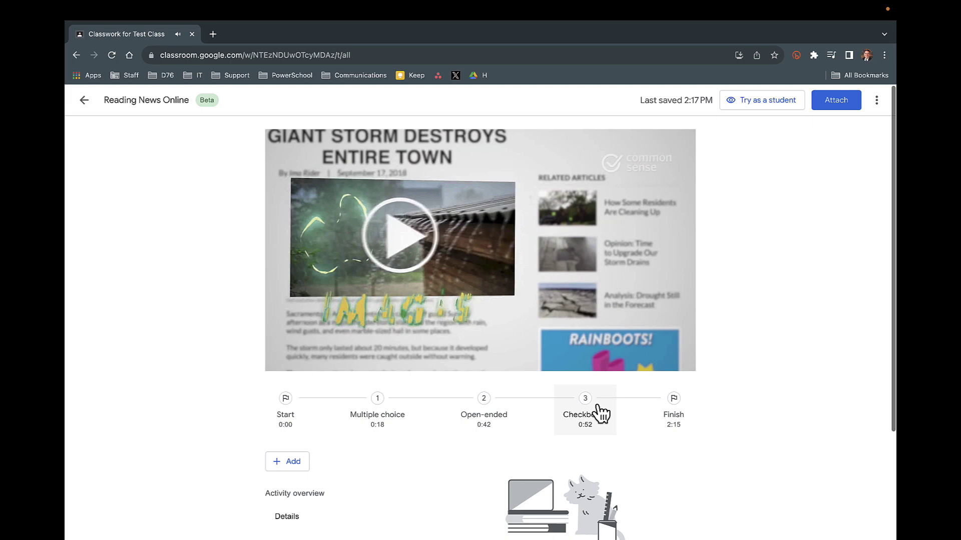
- Play the video from the question point and pause it at 0:55
left_click(601, 413)
left_click(285, 361)
scroll(363, 417, "down", 2)
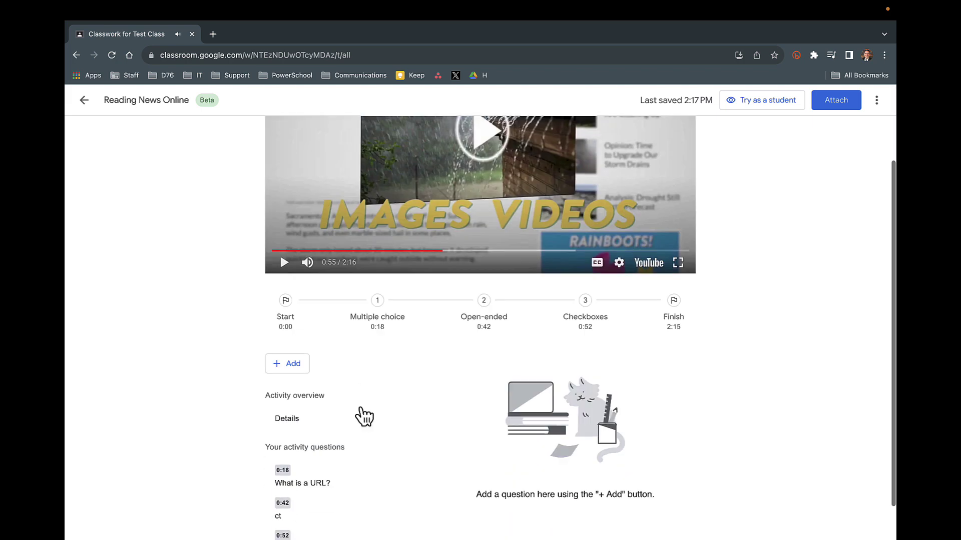
scroll(368, 412, "down", 1)
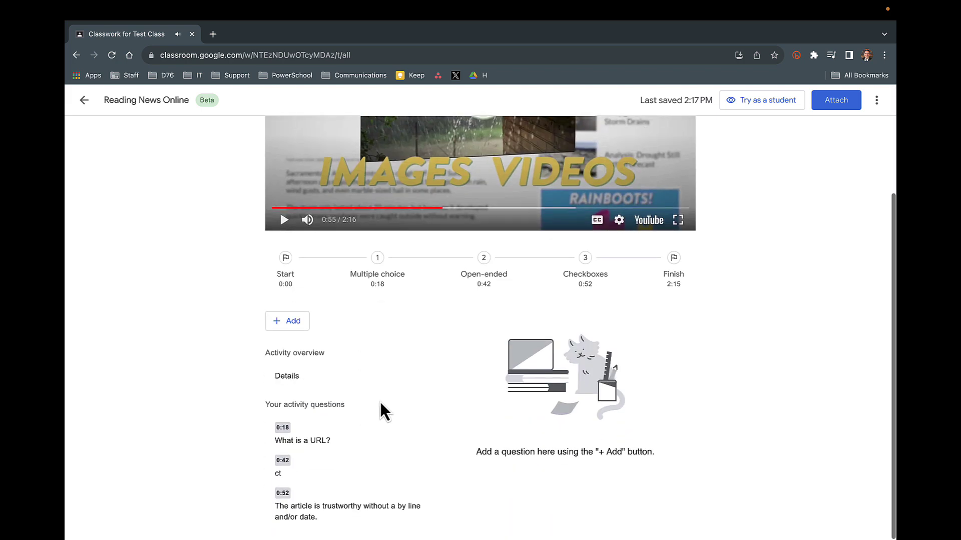
- Delete the 0:42 open-ended question, confirming Remove, leaving the 0:18 and 0:52 questions
left_click(377, 477)
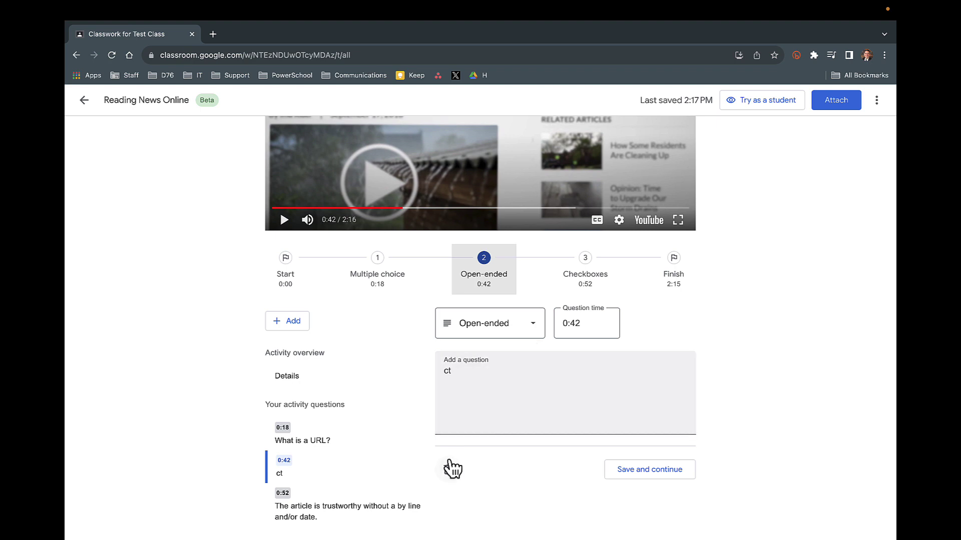
left_click(449, 469)
left_click(586, 343)
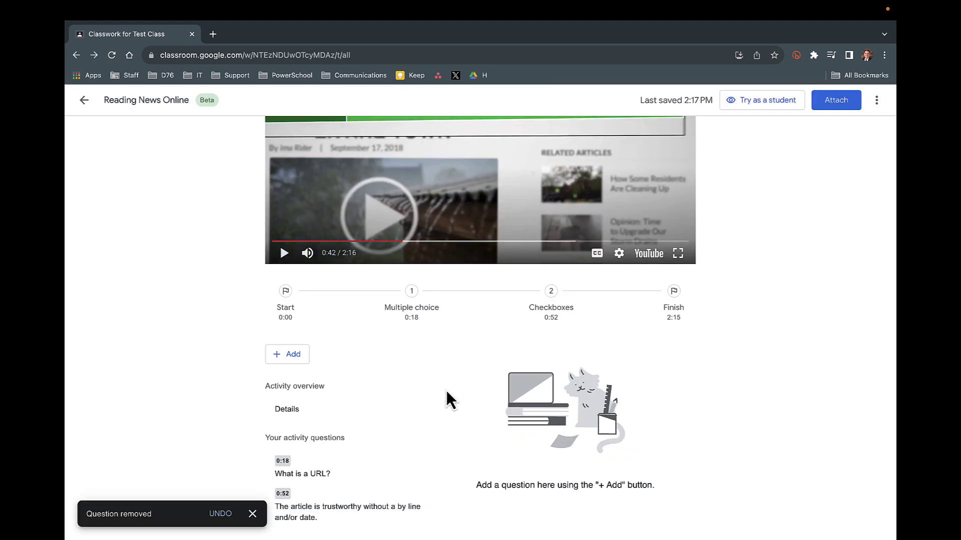
scroll(445, 388, "up", 3)
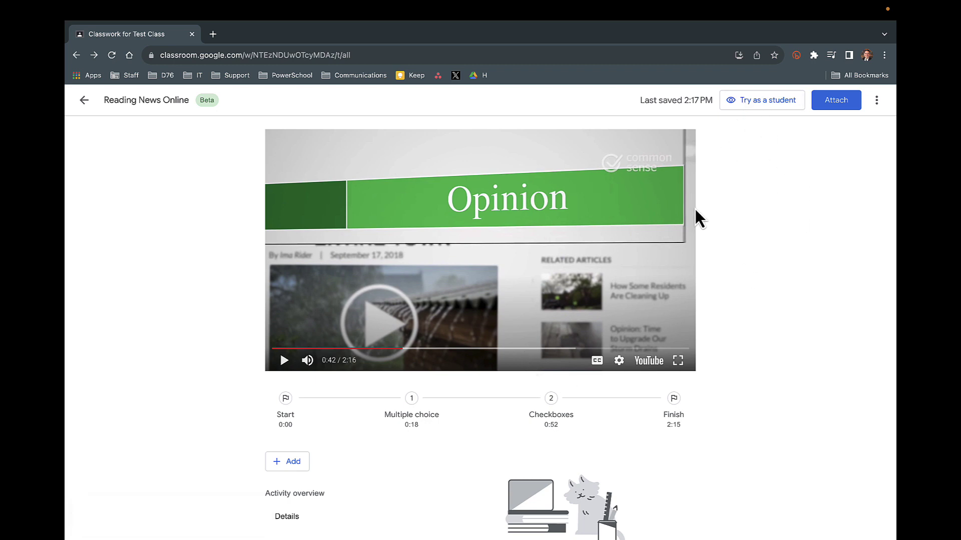
scroll(645, 226, "down", 2)
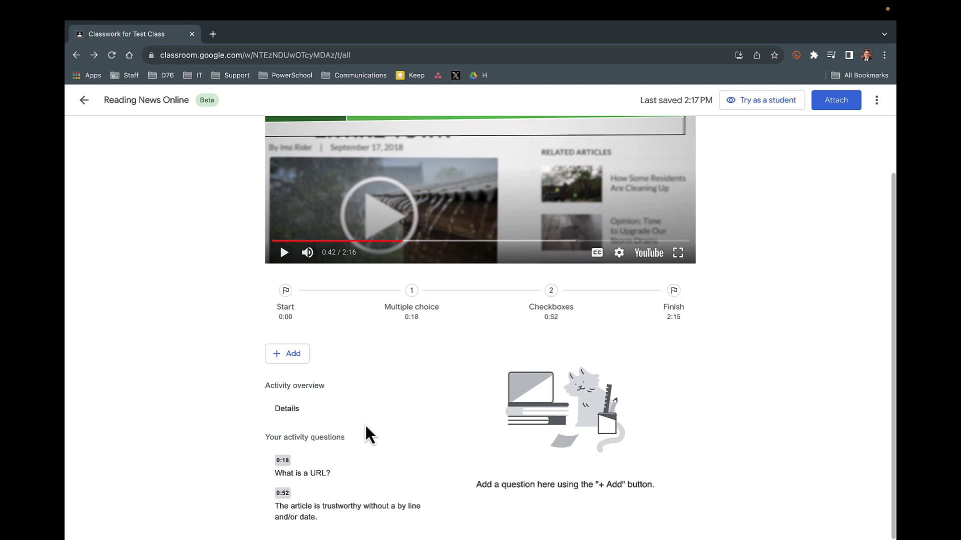
scroll(401, 420, "up", 2)
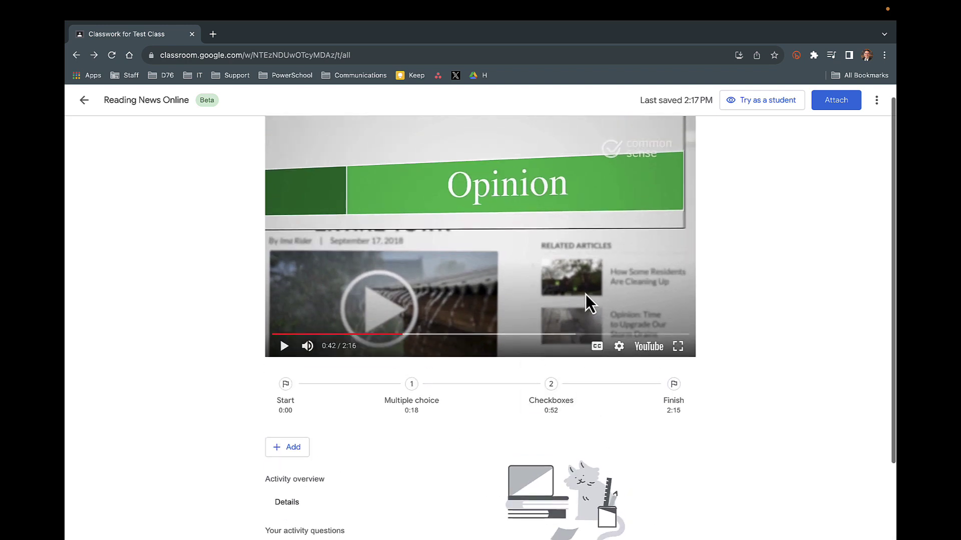
- Preview the activity as a student and play the video up to the first question
left_click(758, 102)
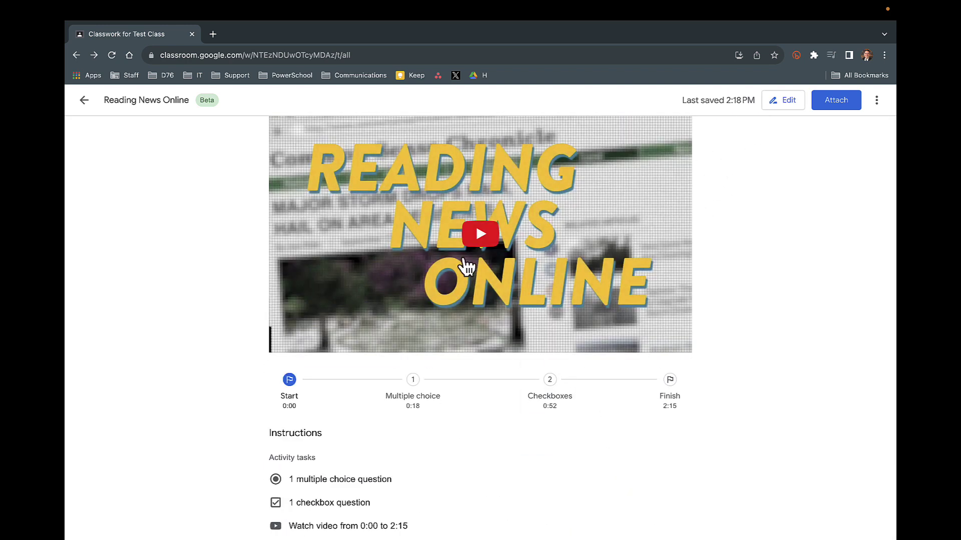
left_click(473, 240)
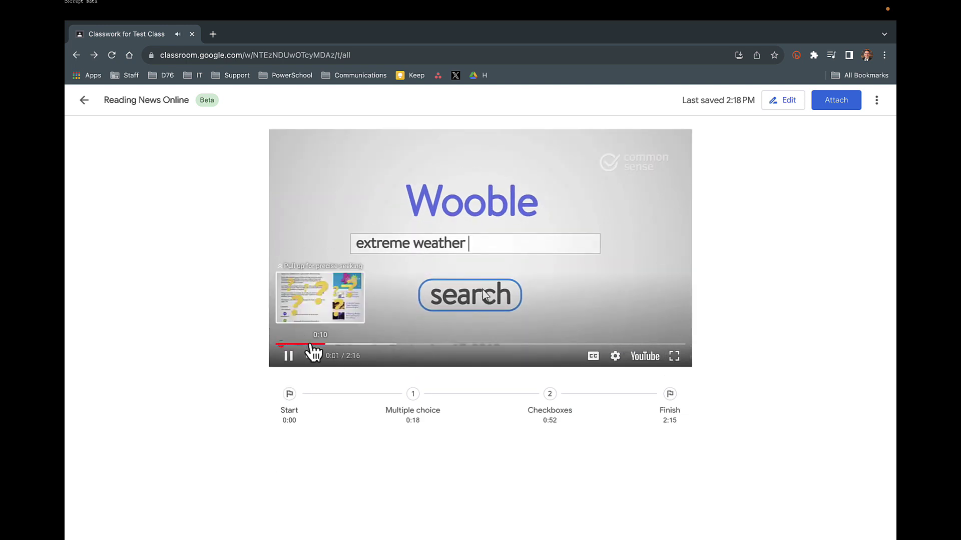
left_click(327, 345)
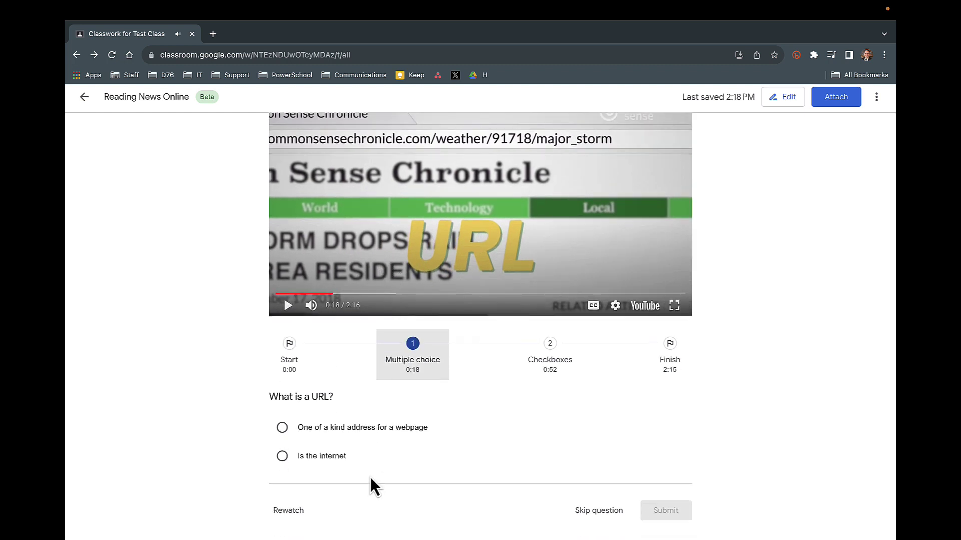
- Answer 'One of a kind address for a webpage', submit, and resume playback to 0:21
left_click(282, 428)
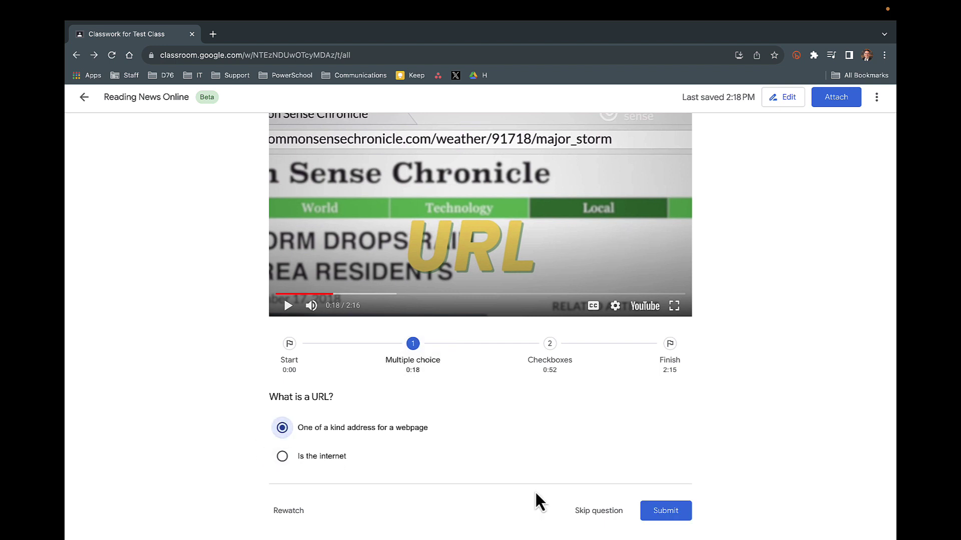
left_click(665, 510)
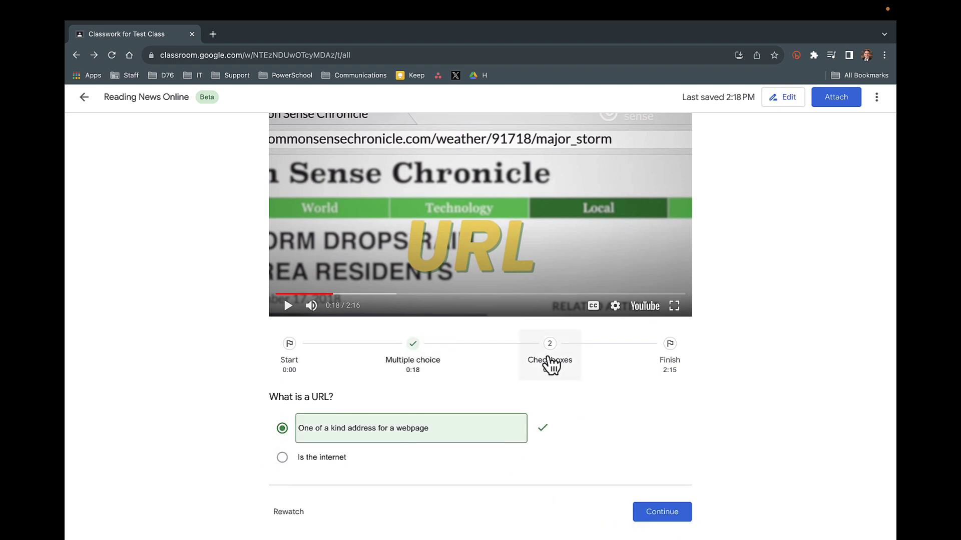
scroll(548, 358, "up", 1)
scroll(548, 358, "down", 1)
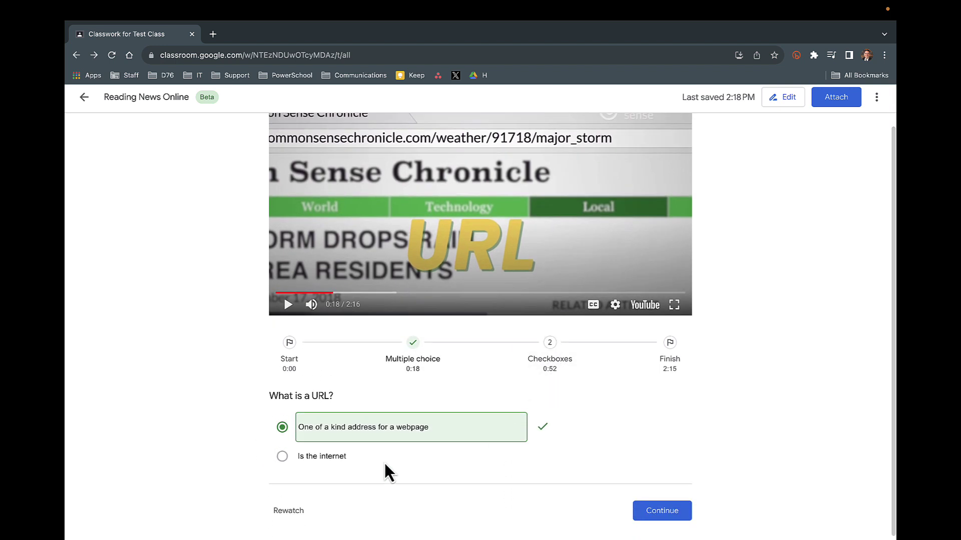
left_click(288, 305)
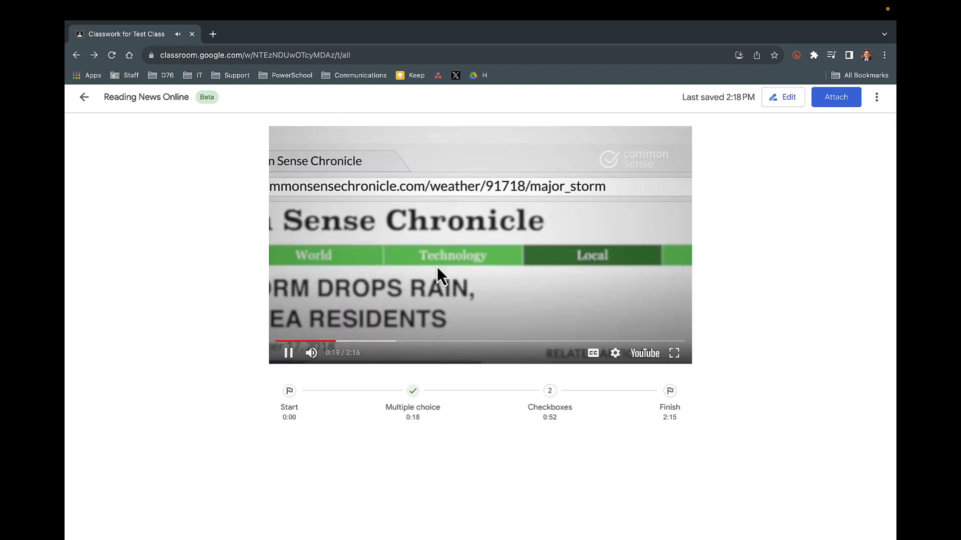
left_click(289, 354)
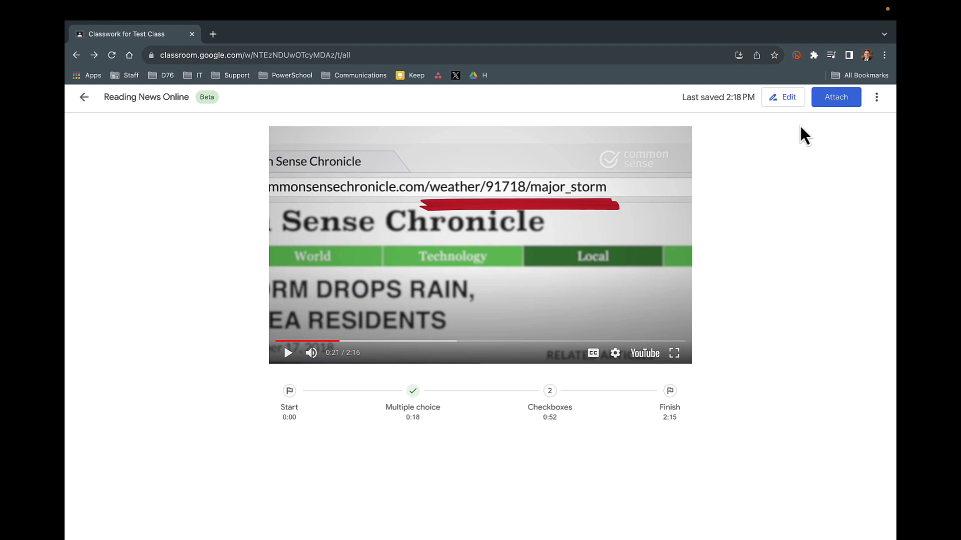
- Attach the 2-question video activity, dismiss the feedback survey, and assign to Test Class
left_click(837, 100)
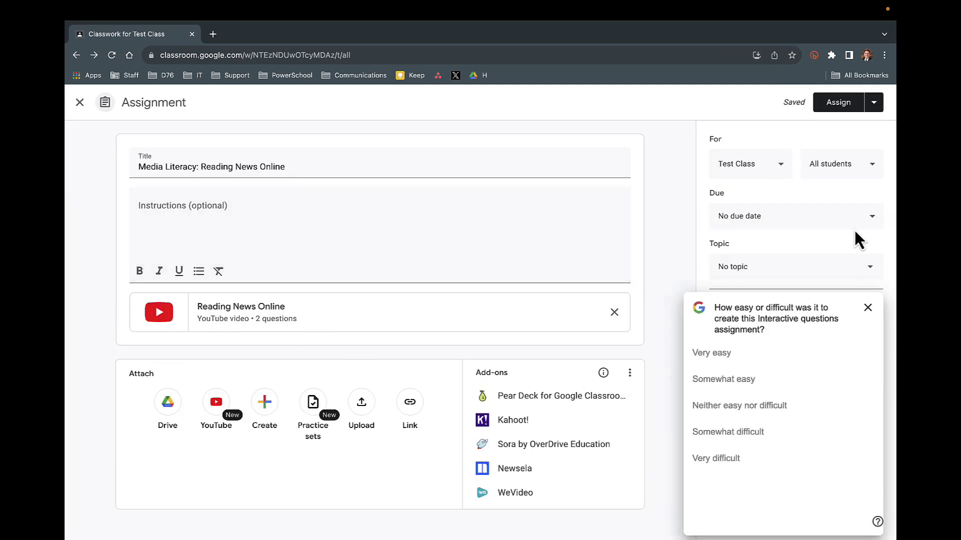
left_click(868, 308)
left_click(836, 104)
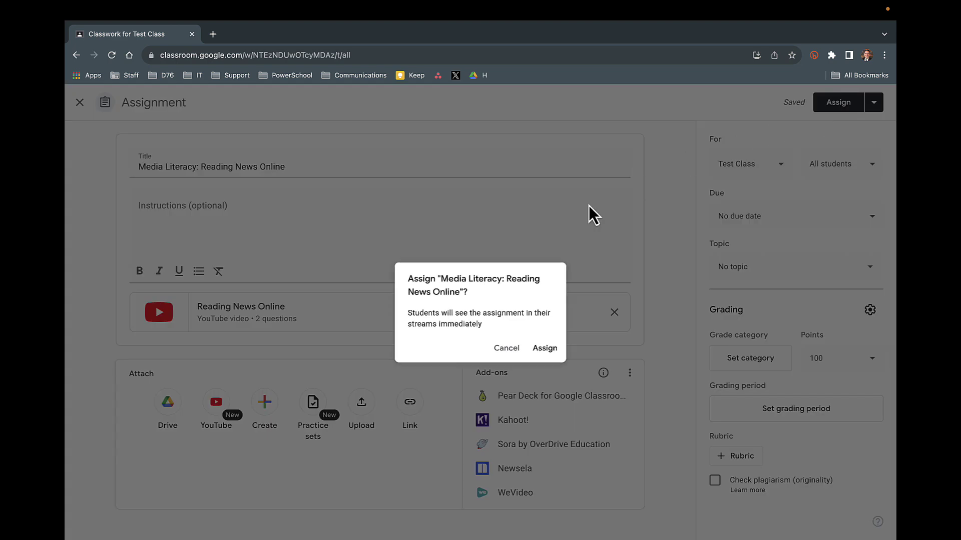
left_click(544, 349)
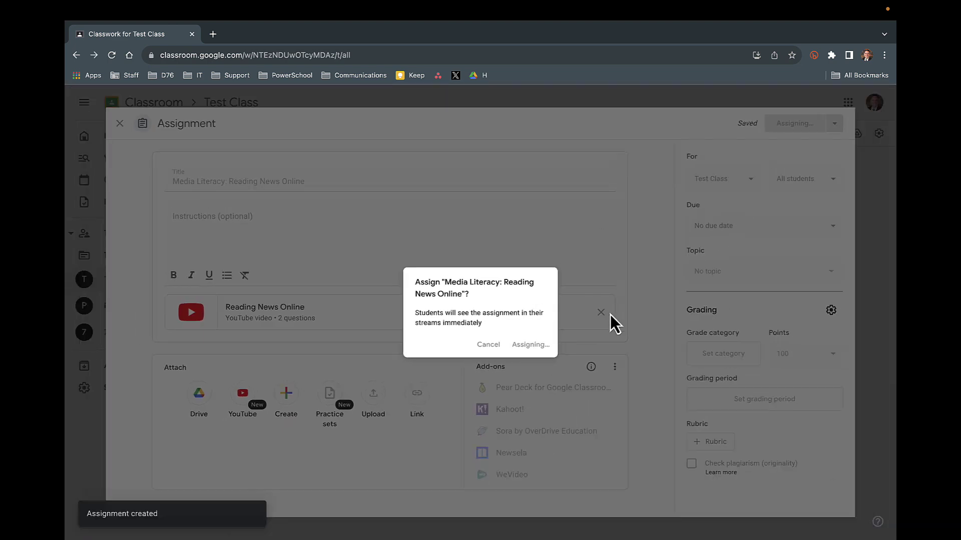